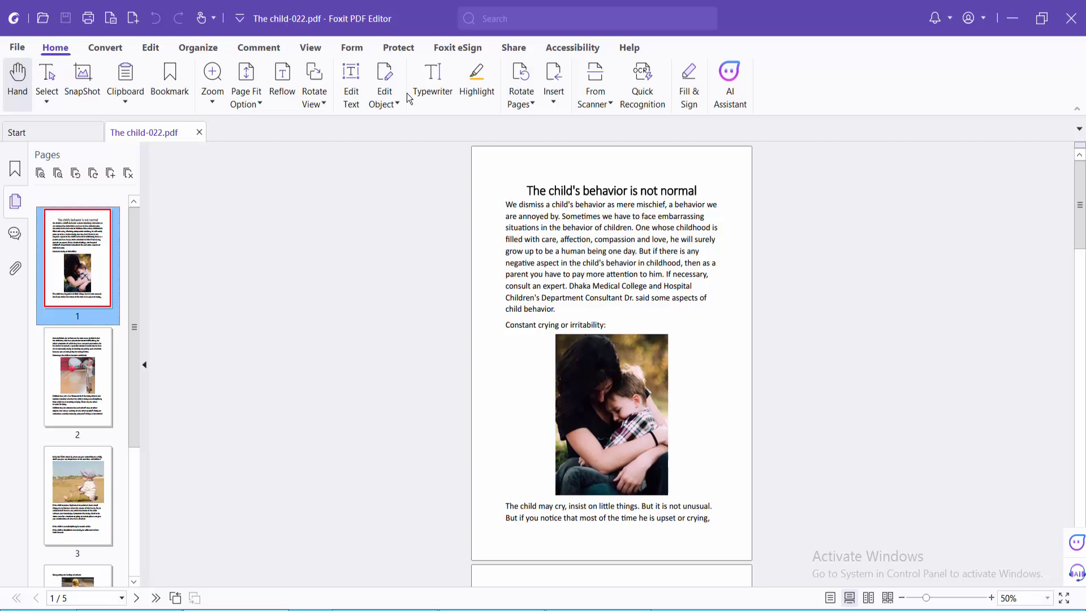
{"action": "scroll", "coordinate": [622, 293], "scroll_direction": "down", "scroll_amount": 3}
{"action": "scroll", "coordinate": [622, 293], "scroll_direction": "up", "scroll_amount": 3}
- Show the Organize ribbon for The child-022.pdf
{"action": "left_click", "coordinate": [198, 48]}
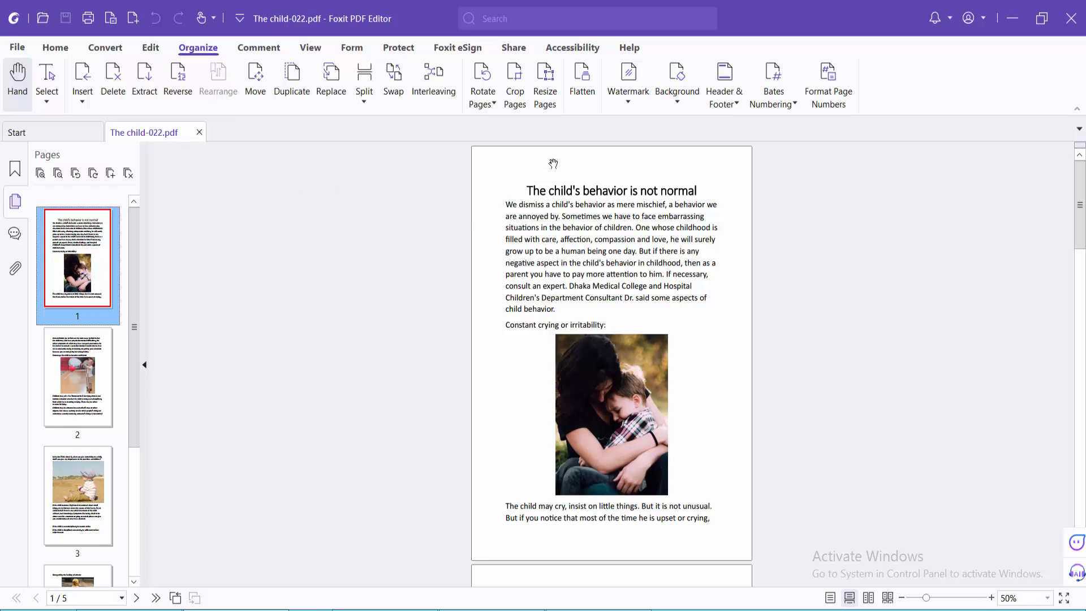
- Start resizing pages with the range set to all five pages
{"action": "left_click", "coordinate": [550, 96]}
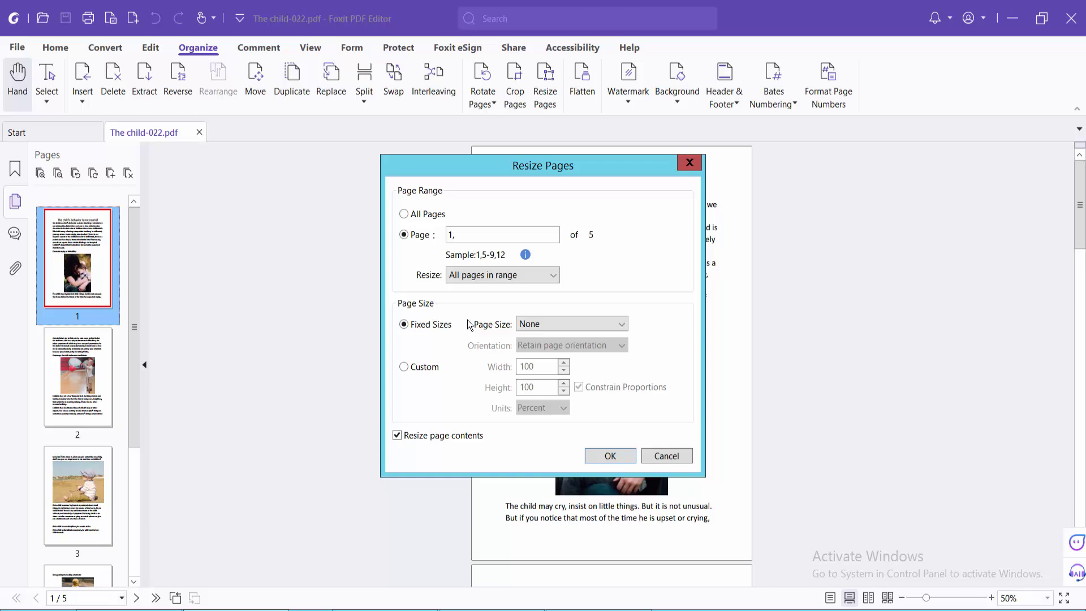
{"action": "left_click", "coordinate": [404, 214]}
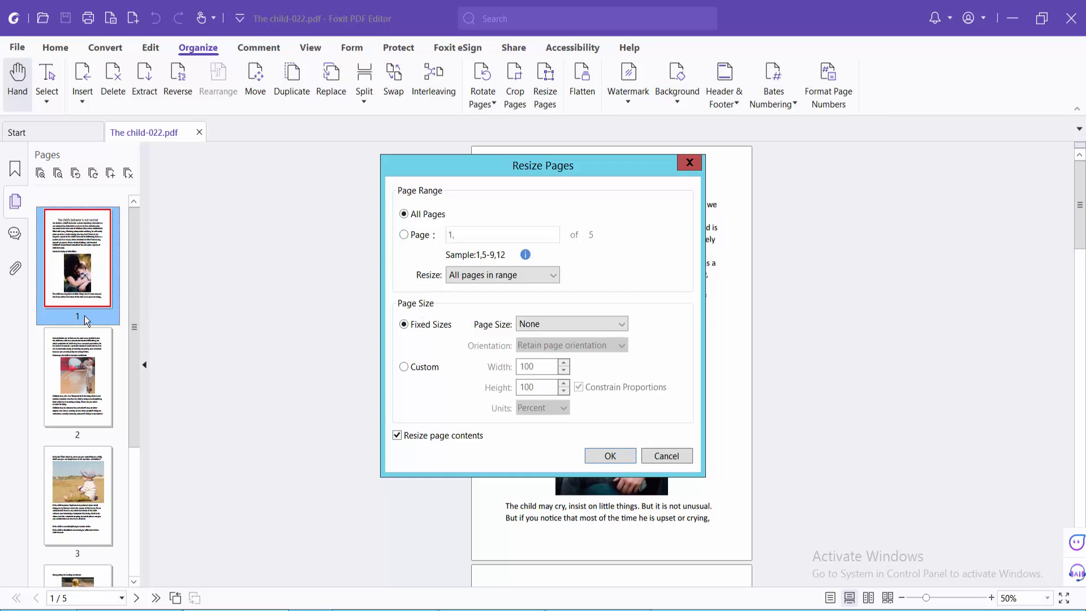
{"action": "left_click", "coordinate": [404, 235]}
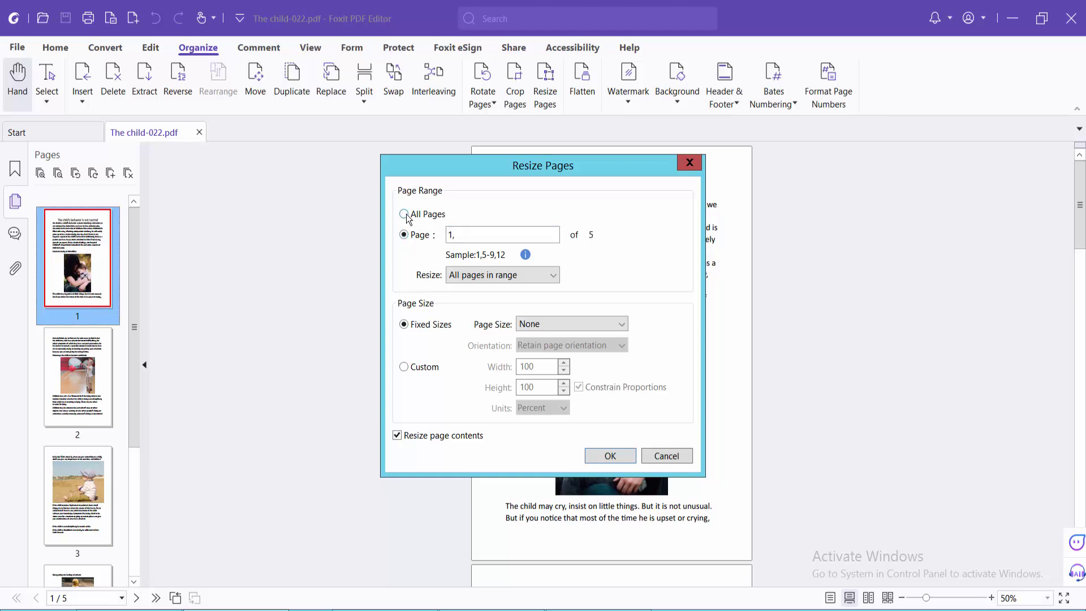
{"action": "left_click", "coordinate": [403, 214]}
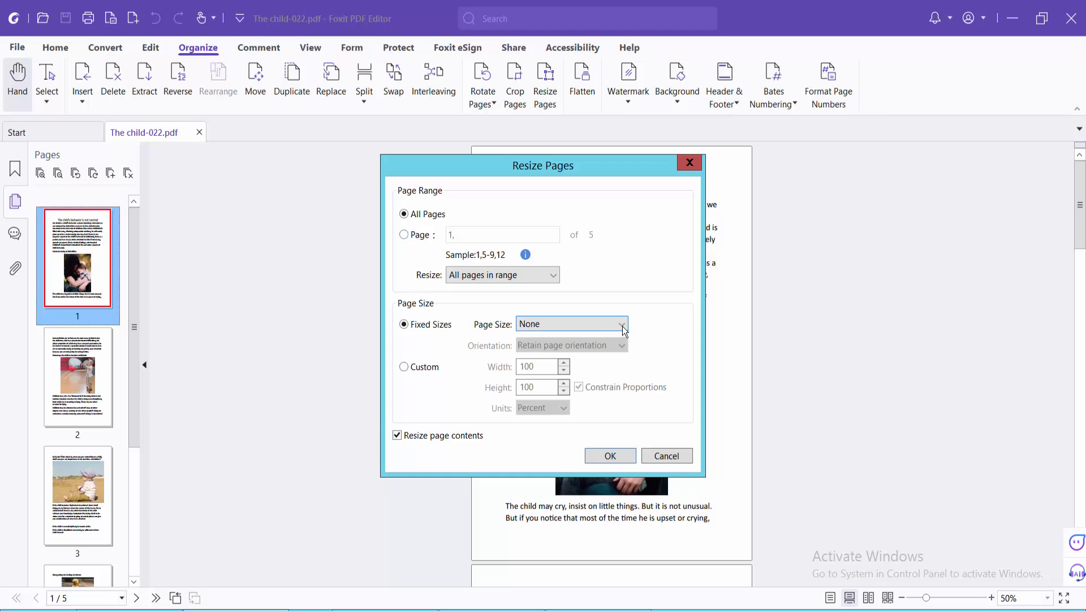
- Try a custom page size measured in inches (8.268 by 11.693)
{"action": "left_click", "coordinate": [404, 366]}
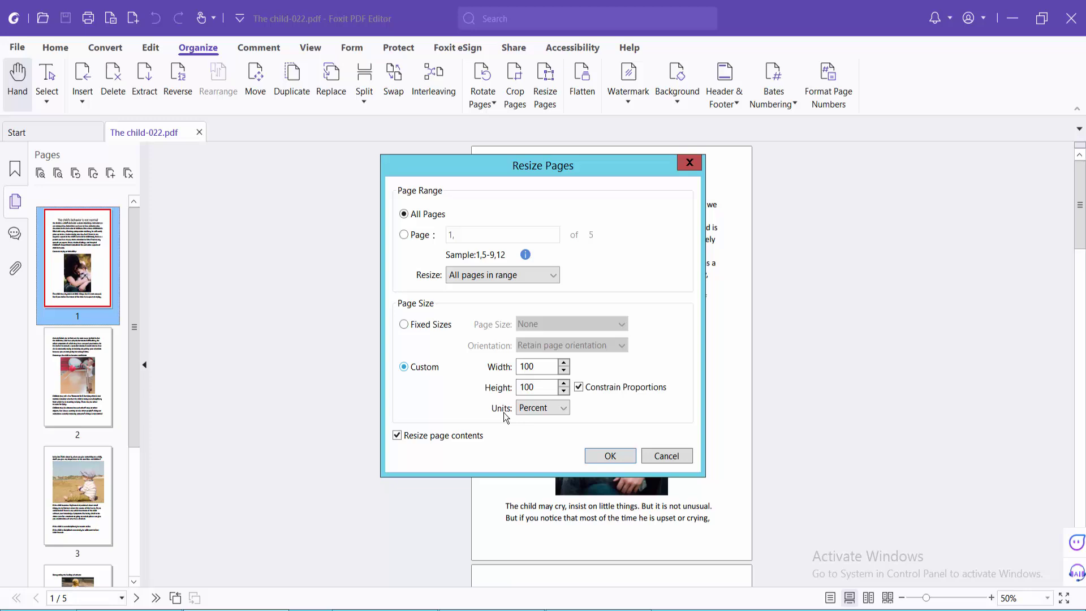
{"action": "left_click", "coordinate": [566, 405]}
{"action": "left_click", "coordinate": [546, 427]}
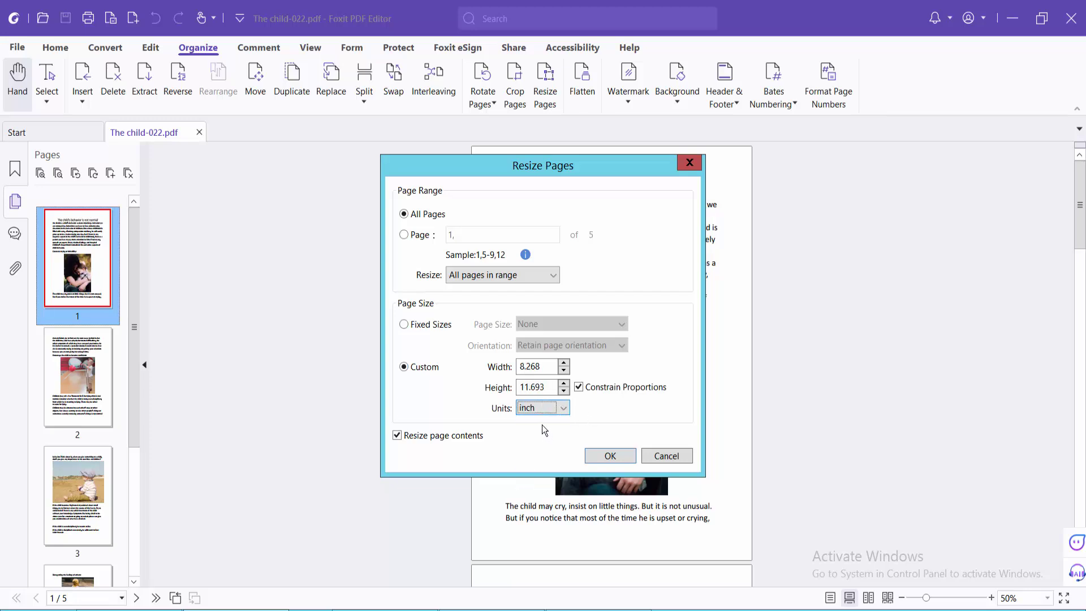
- Choose fixed size A4 with landscape orientation for every page
{"action": "left_click", "coordinate": [405, 325]}
{"action": "left_click", "coordinate": [621, 325]}
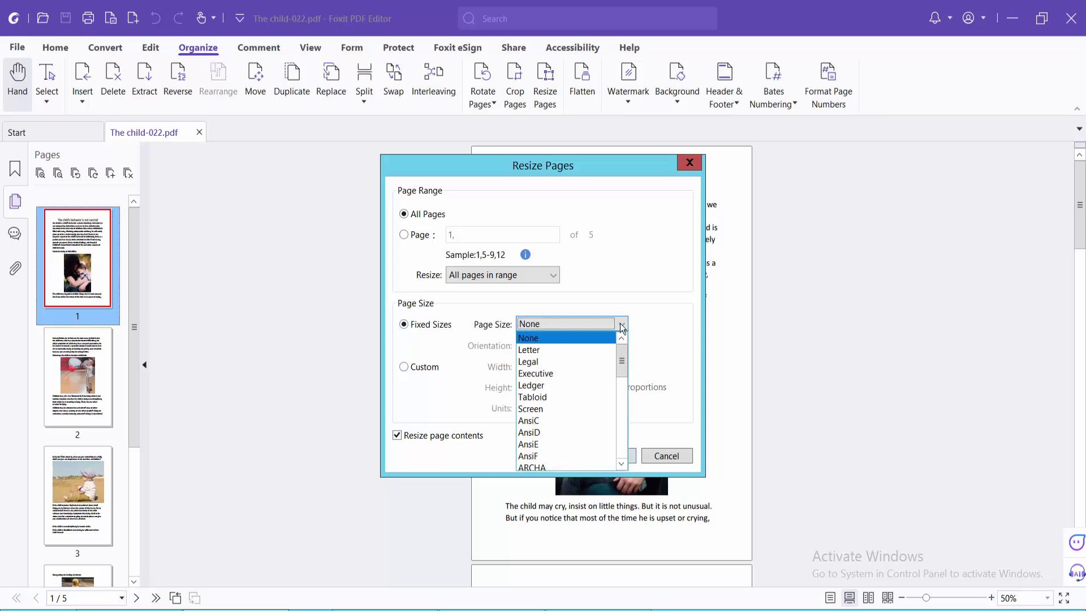
{"action": "scroll", "coordinate": [594, 383], "scroll_direction": "down", "scroll_amount": 3}
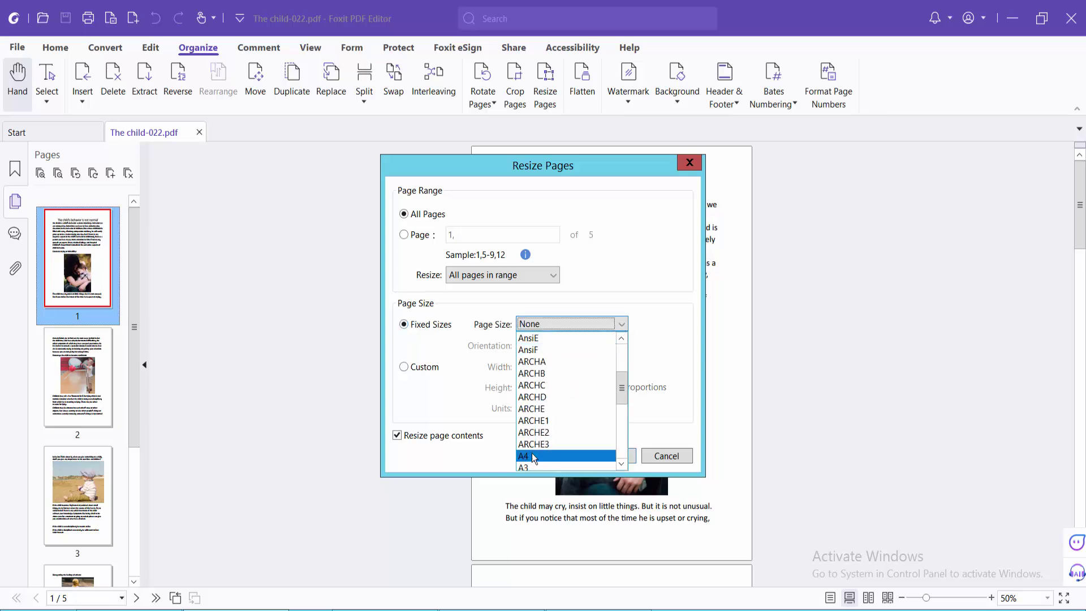
{"action": "left_click", "coordinate": [553, 456]}
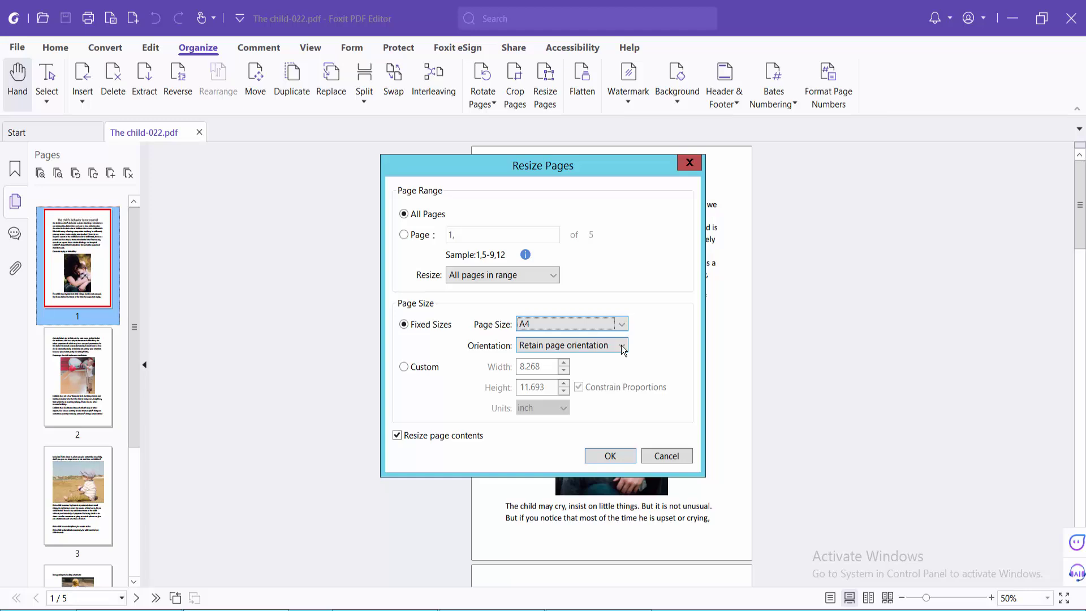
{"action": "left_click", "coordinate": [622, 347]}
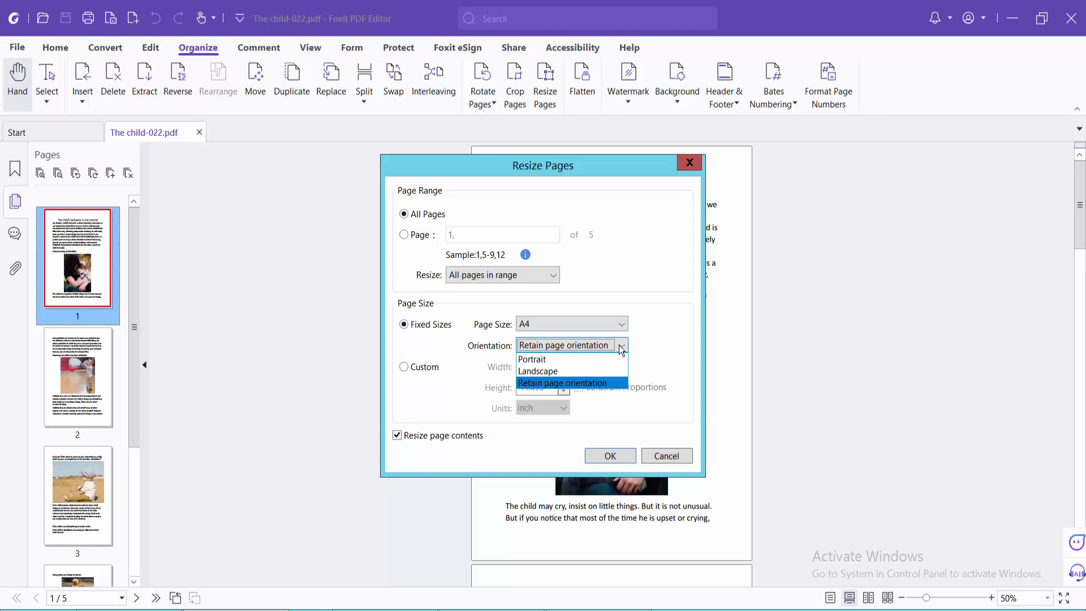
{"action": "left_click", "coordinate": [537, 374]}
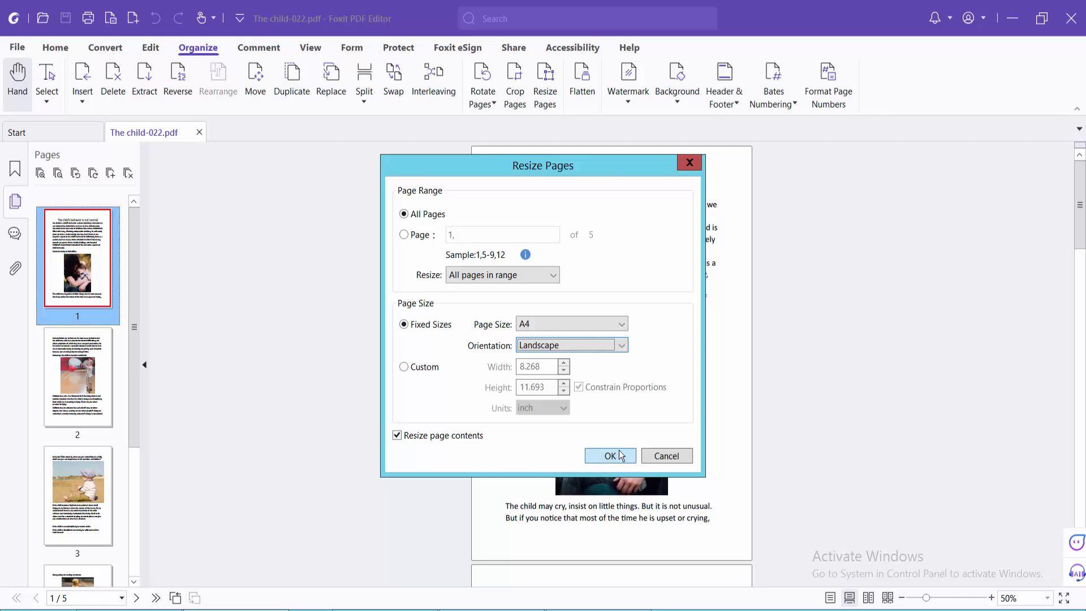
{"action": "left_click", "coordinate": [601, 457]}
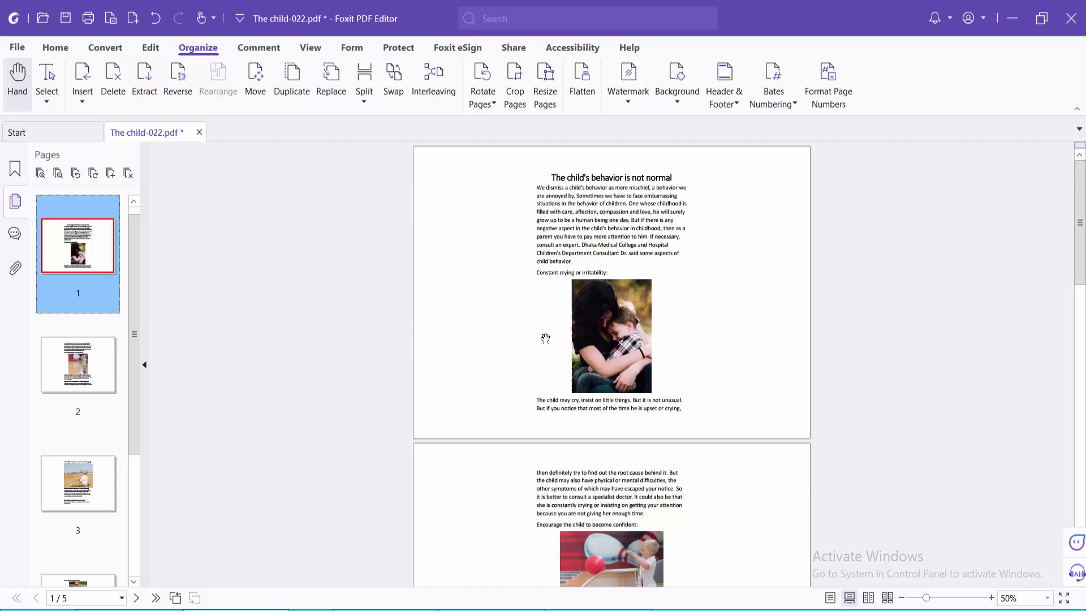
{"action": "scroll", "coordinate": [543, 337], "scroll_direction": "down", "scroll_amount": 4}
{"action": "scroll", "coordinate": [670, 325], "scroll_direction": "down", "scroll_amount": 3}
{"action": "scroll", "coordinate": [695, 330], "scroll_direction": "down", "scroll_amount": 4}
{"action": "scroll", "coordinate": [695, 330], "scroll_direction": "down", "scroll_amount": 2}
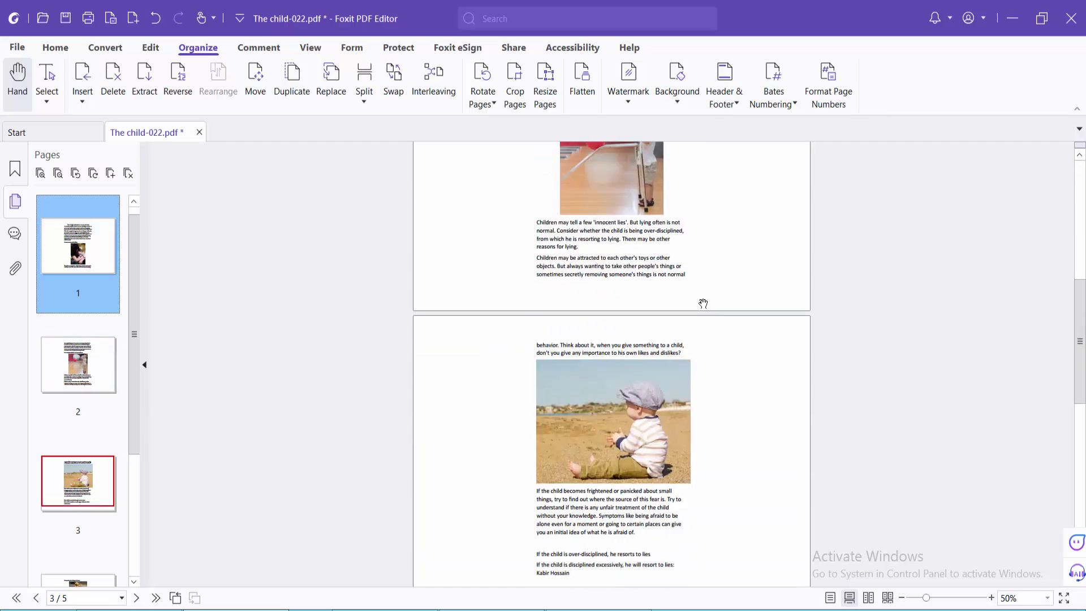
{"action": "scroll", "coordinate": [717, 373], "scroll_direction": "down", "scroll_amount": 5}
{"action": "scroll", "coordinate": [721, 373], "scroll_direction": "down", "scroll_amount": 4}
{"action": "scroll", "coordinate": [721, 371], "scroll_direction": "down", "scroll_amount": 3}
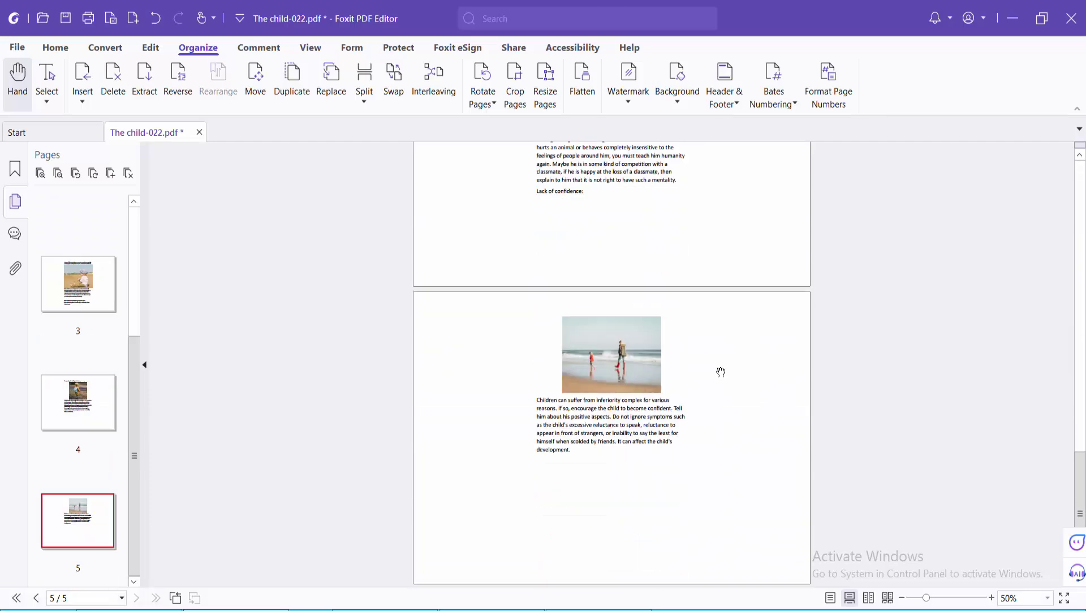
{"action": "left_click", "coordinate": [18, 48]}
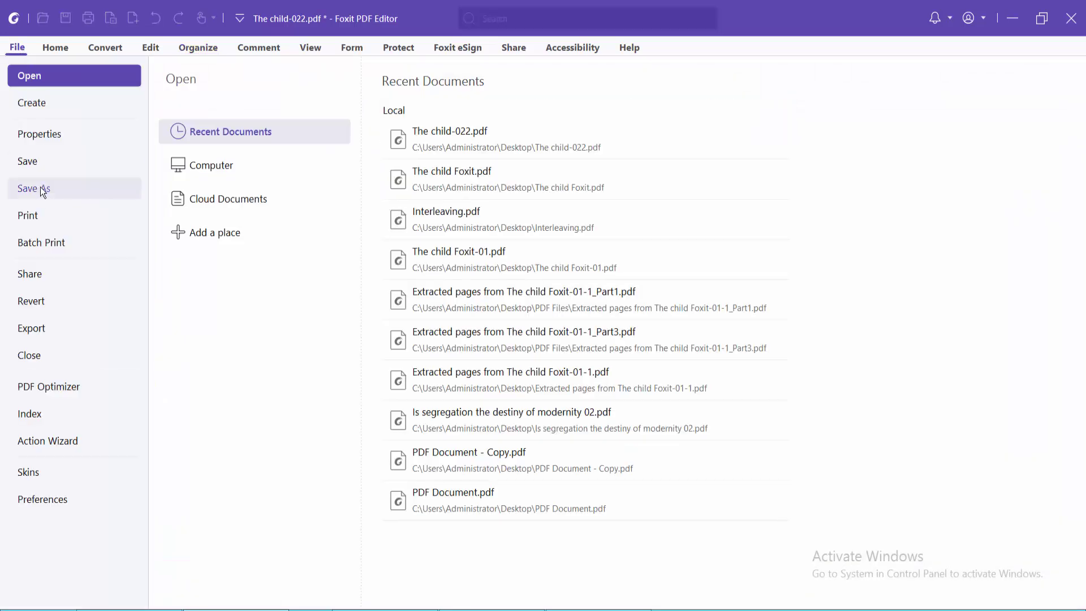
{"action": "key", "text": "Escape"}
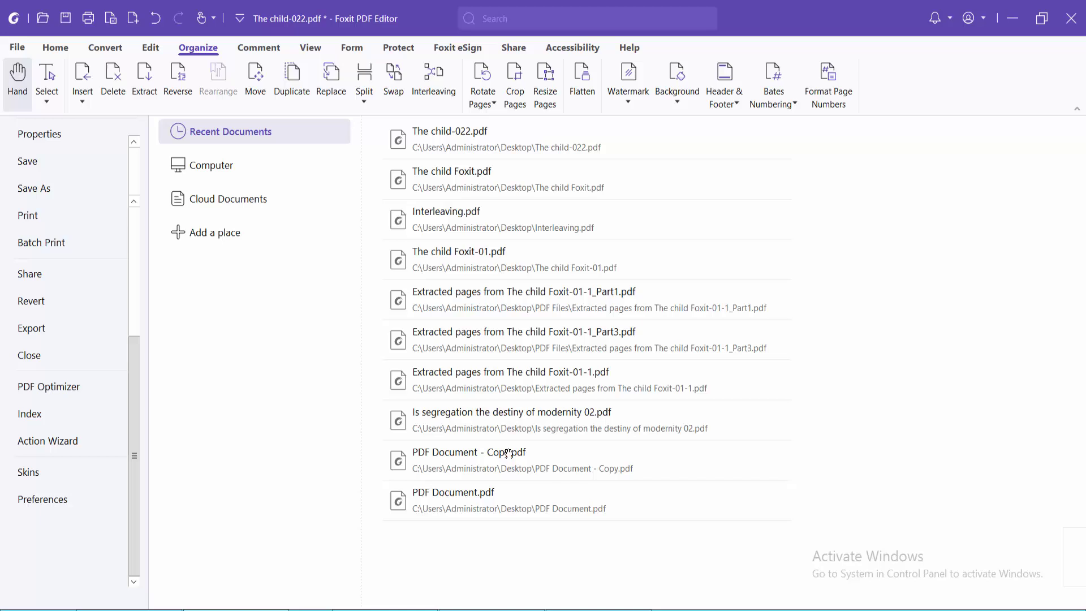